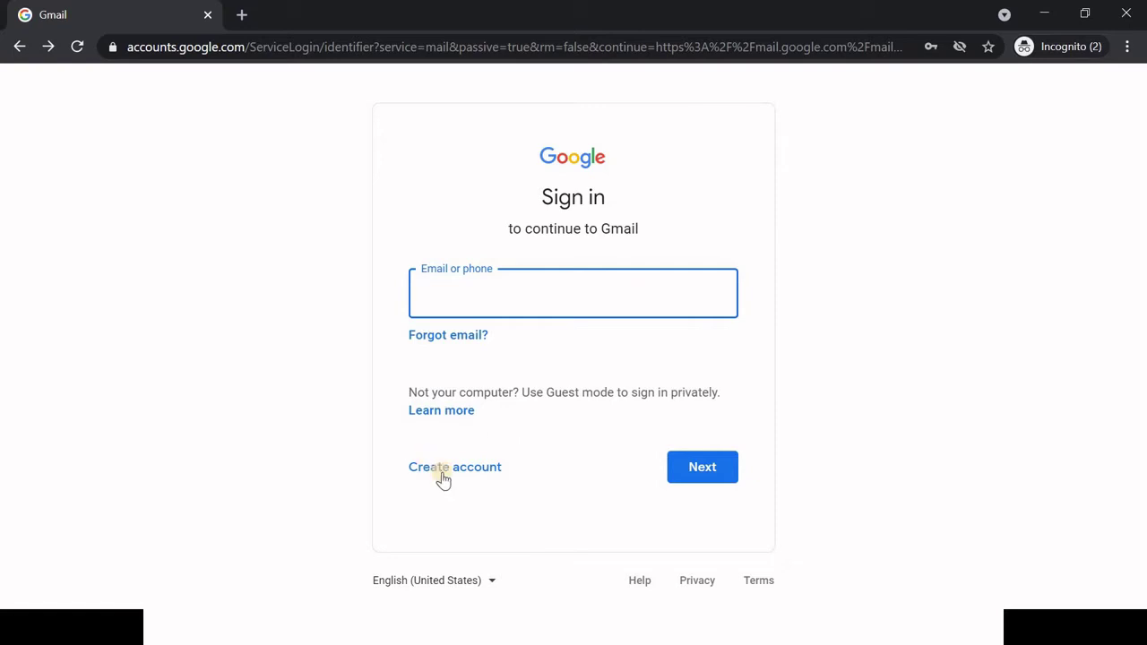
- Create a Google account for personal use, filling in the name, username, password and password confirmation, and submit the form
click(442, 469)
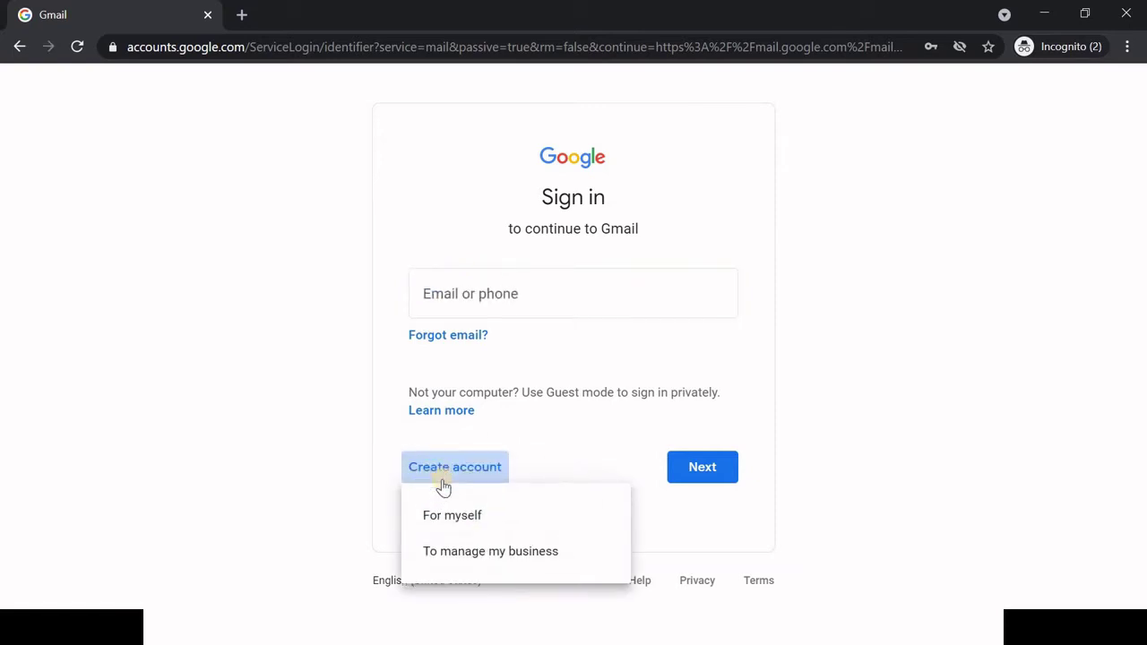
click(509, 527)
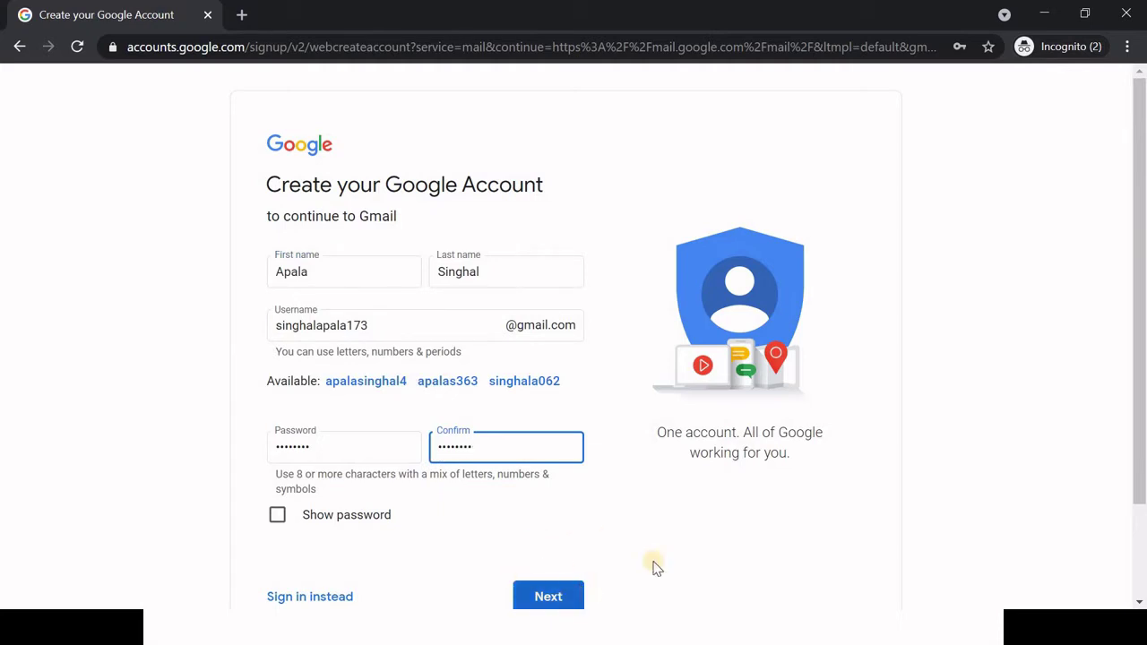
drag(1137, 423, 1136, 439)
click(547, 577)
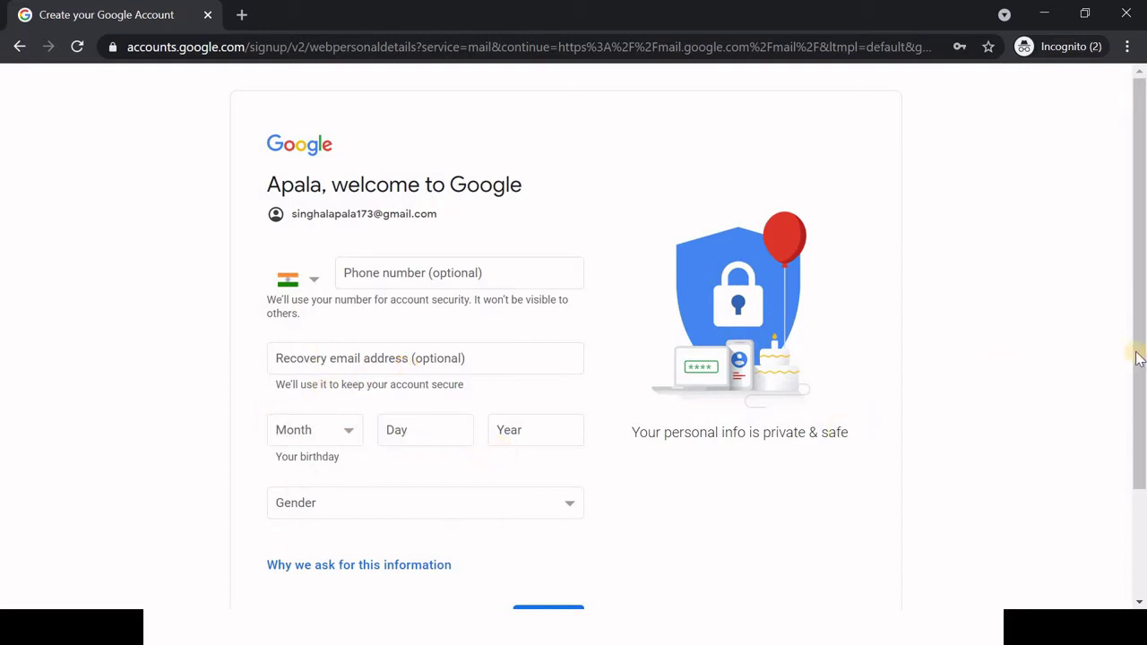
- Submit the personal details form and skip adding the phone number for use across Google services
scroll(1142, 368, down, 1)
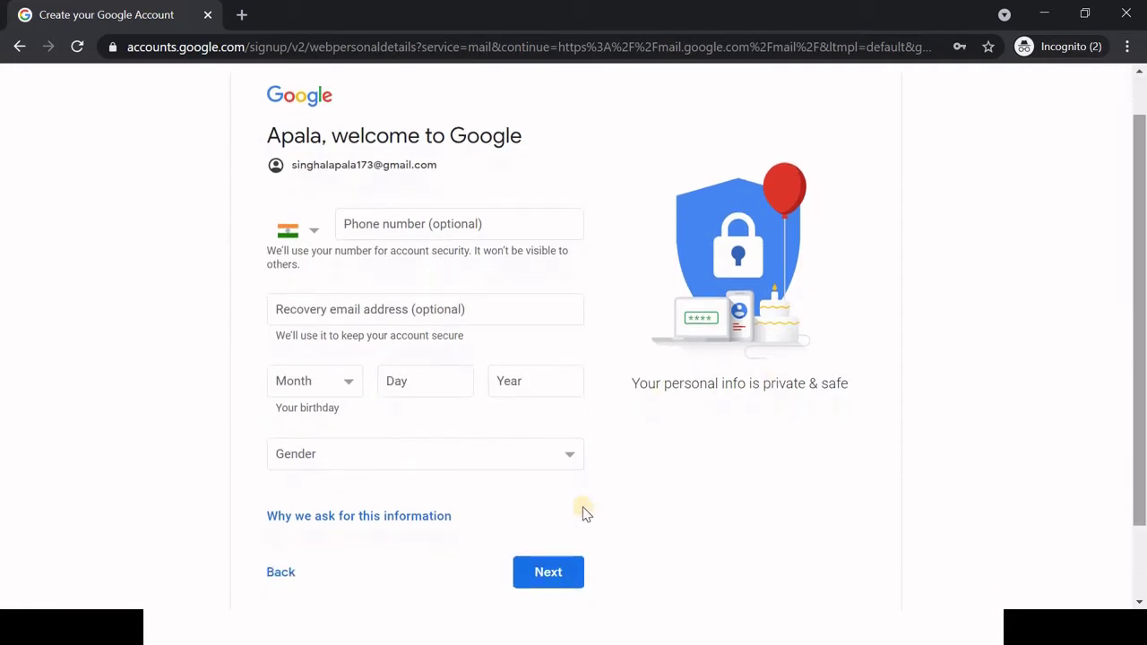
click(561, 575)
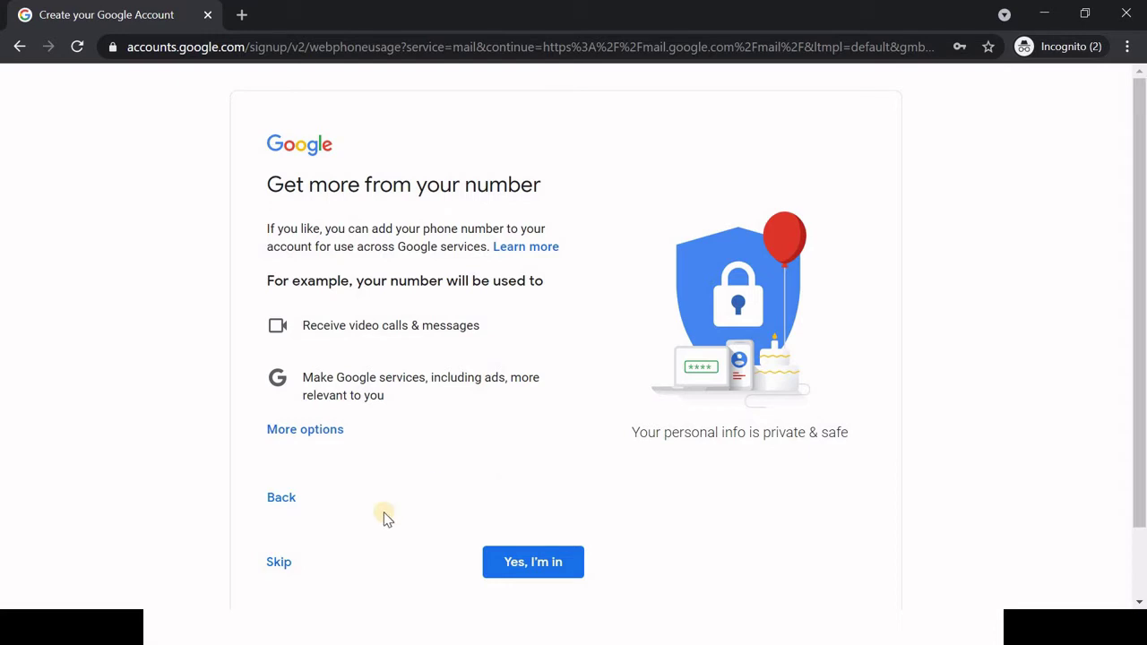
click(279, 563)
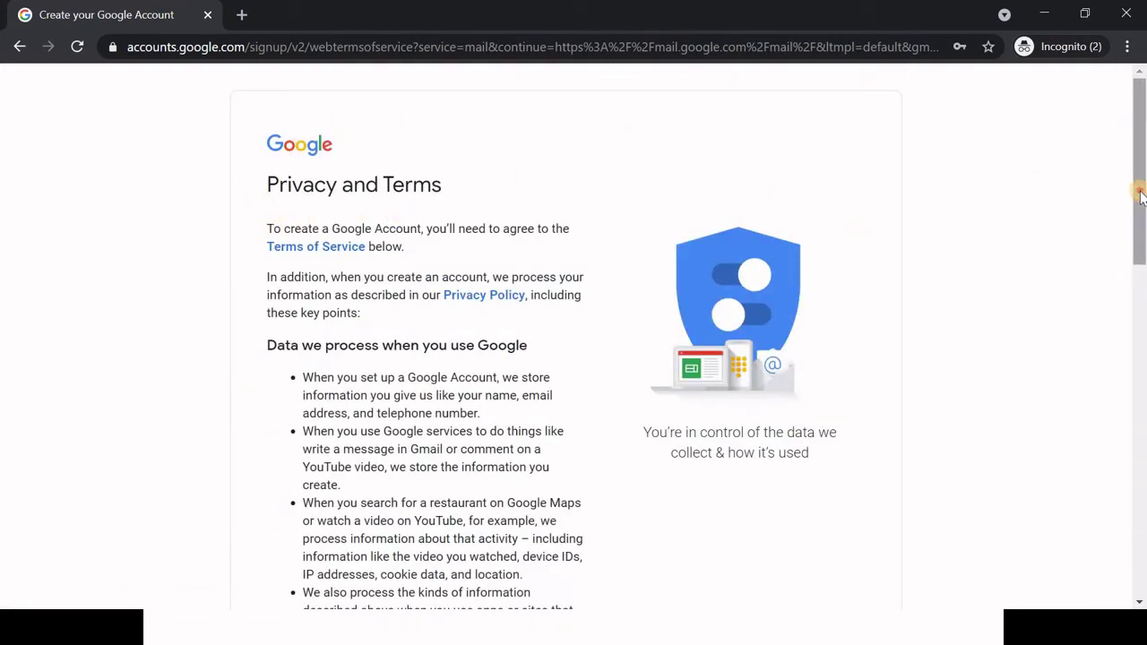
- Agree to the Google Privacy and Terms to finish creating the account
drag(1141, 195, 1142, 520)
click(524, 488)
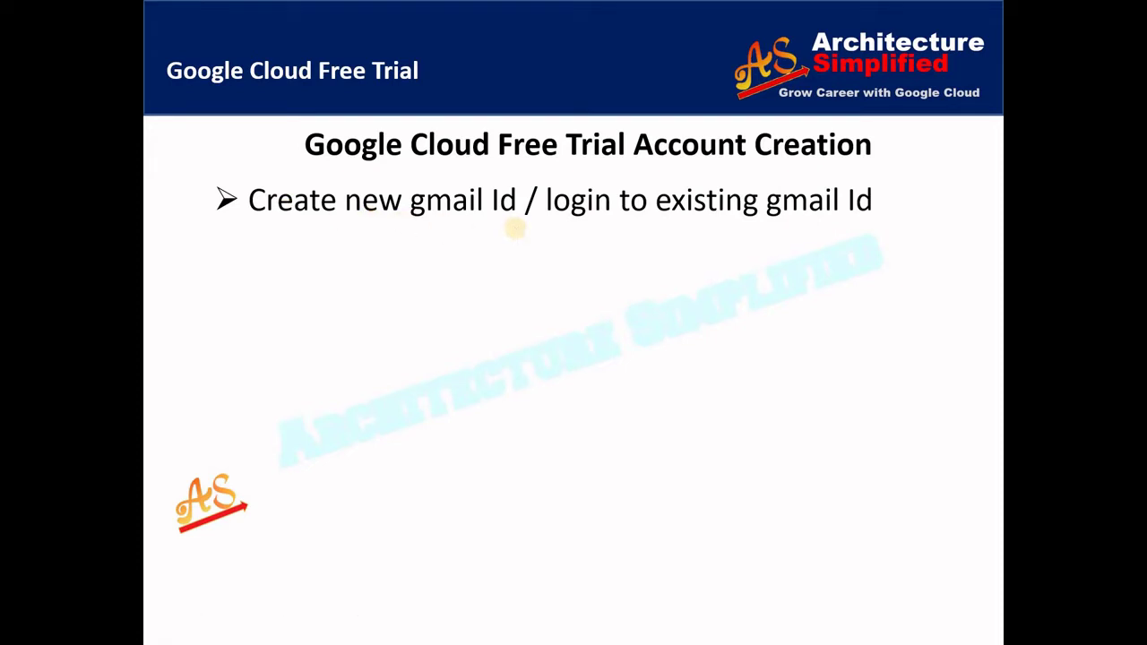
click(514, 229)
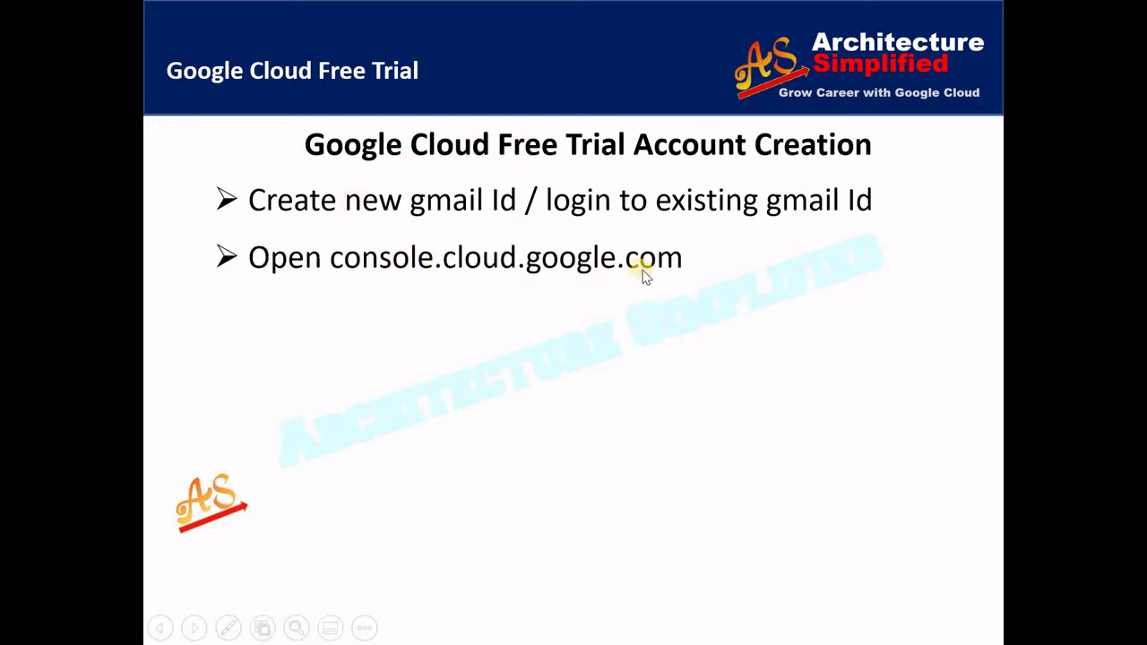
- Switch to the browser, open console.cloud.google.com and agree to the Google Cloud Platform Terms of Service
key(alt+Tab)
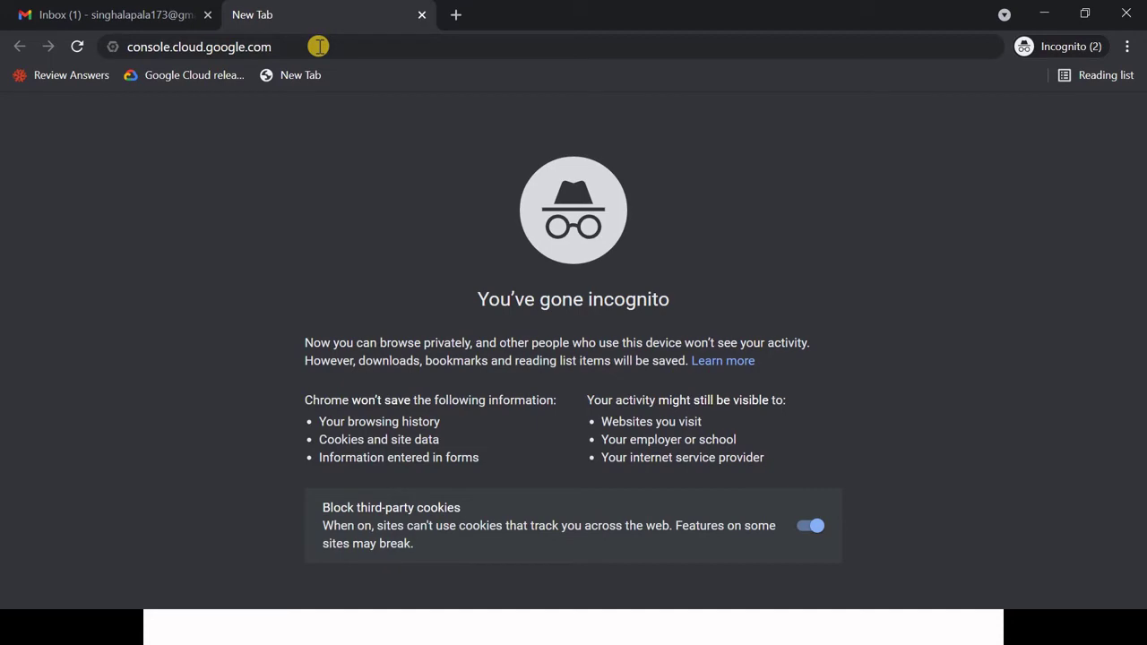
key(Return)
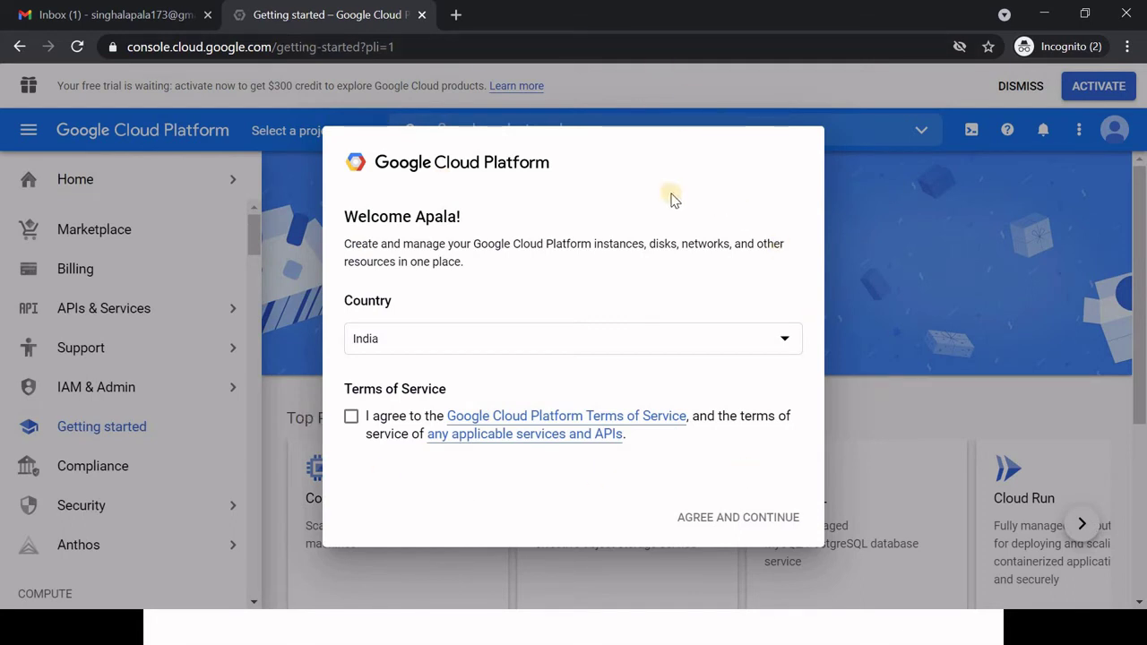
click(352, 418)
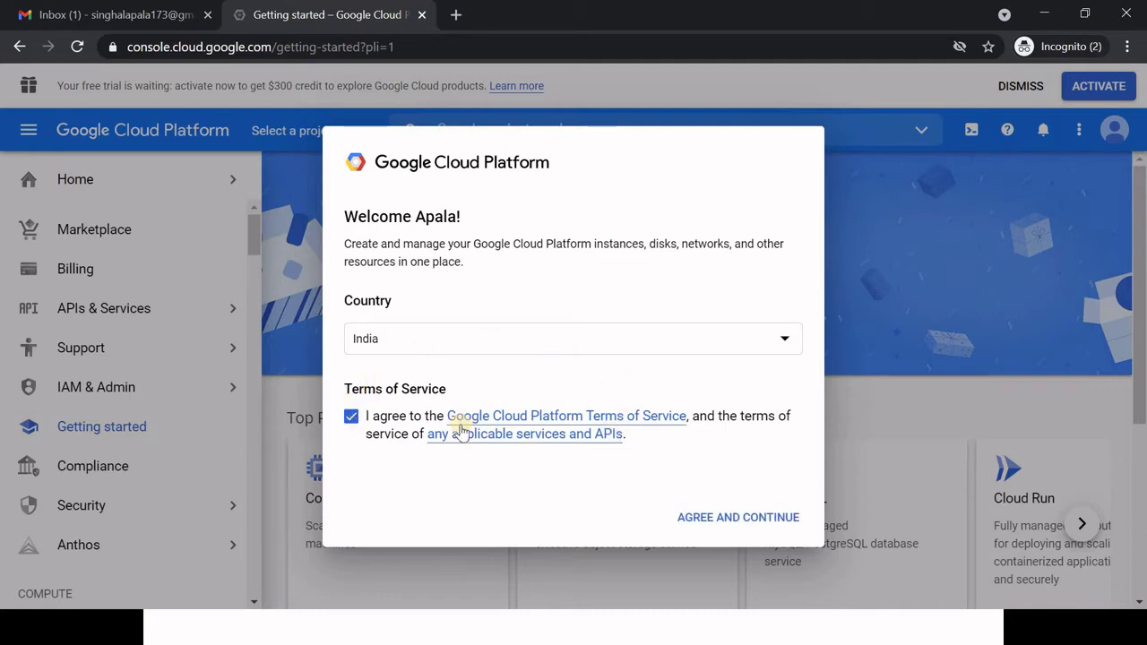
click(727, 526)
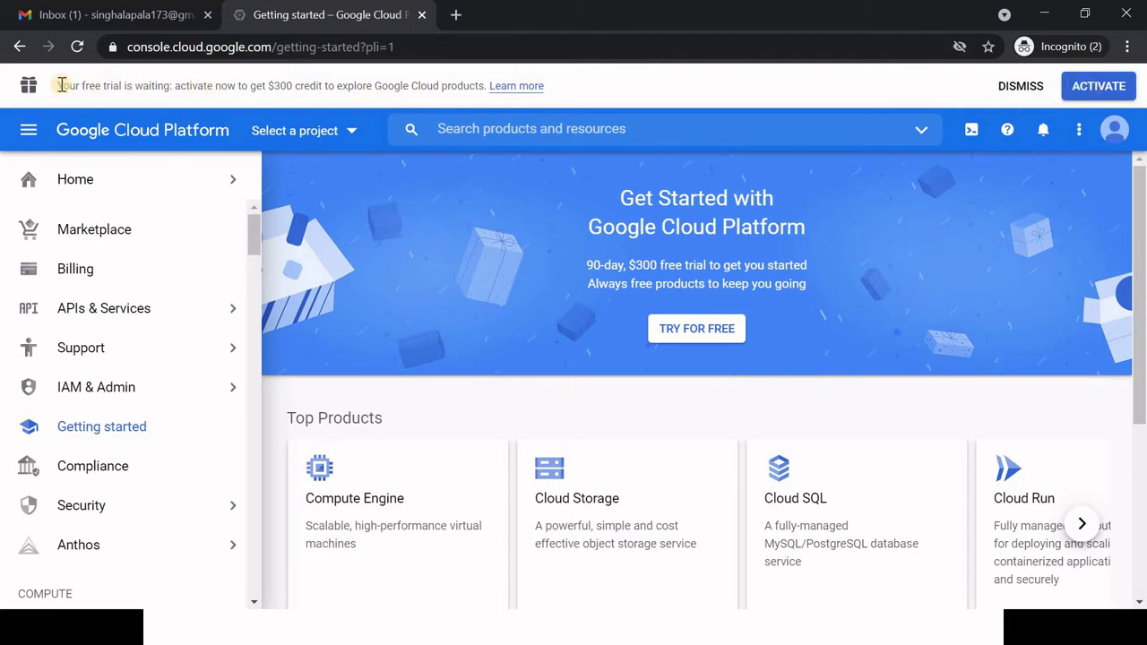
- Activate the $300 free trial offer and agree to the Google Cloud Platform Free Trial Terms of Service
drag(57, 83, 488, 86)
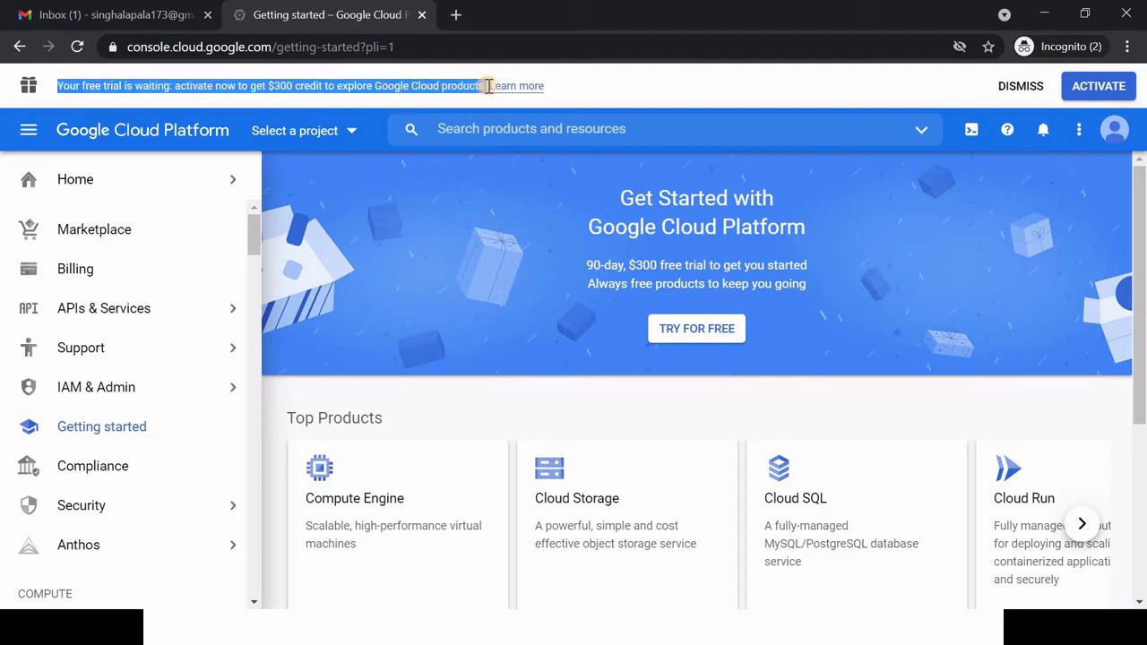
key(alt+Tab)
click(1101, 97)
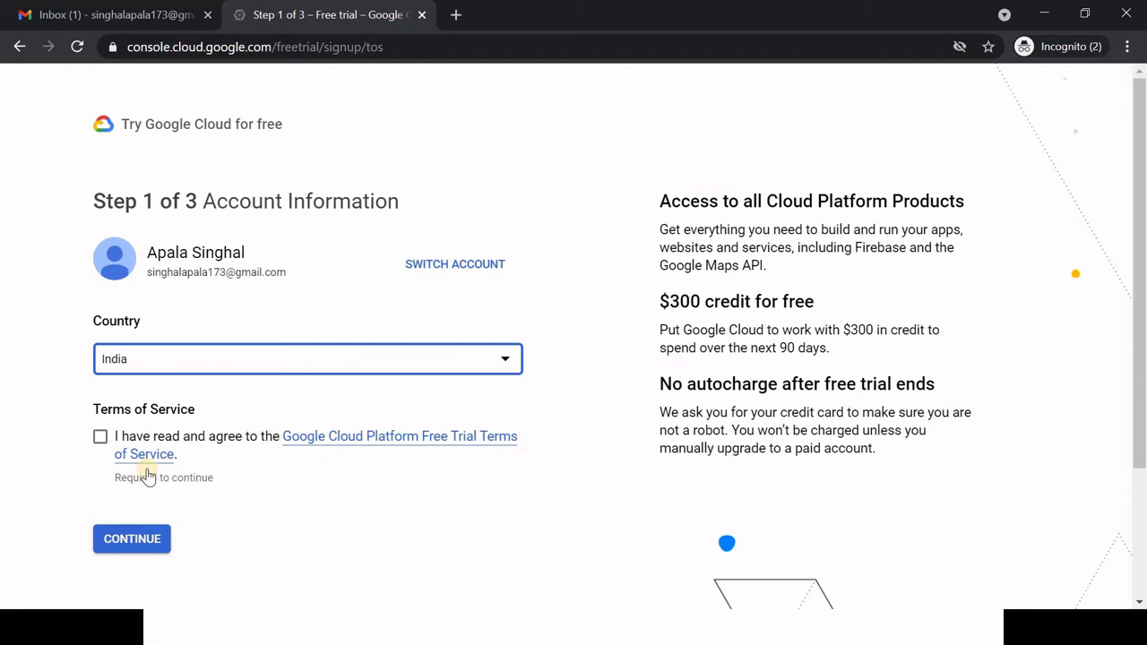
click(100, 439)
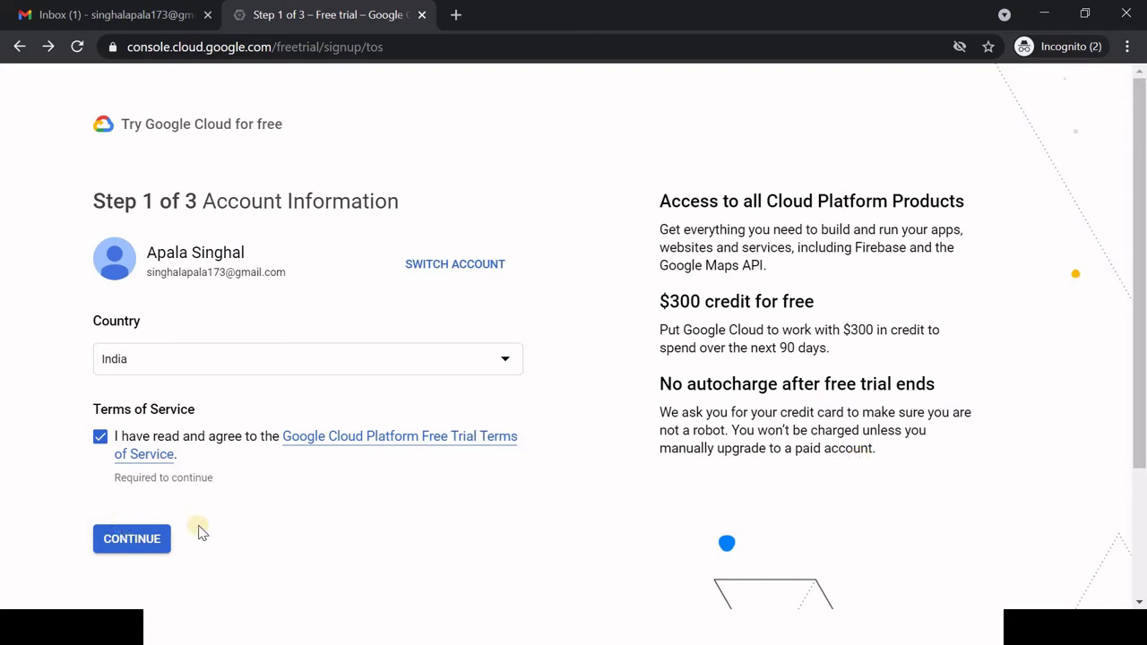
click(136, 541)
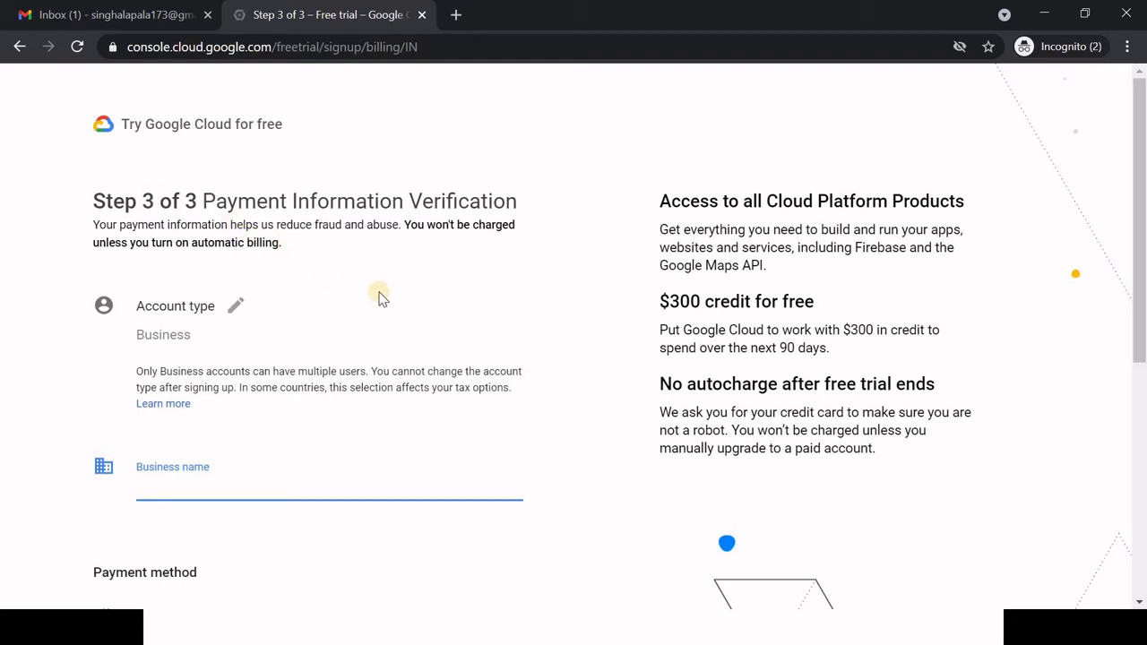
- Change the account type for the payment information to Individual
click(506, 327)
click(478, 341)
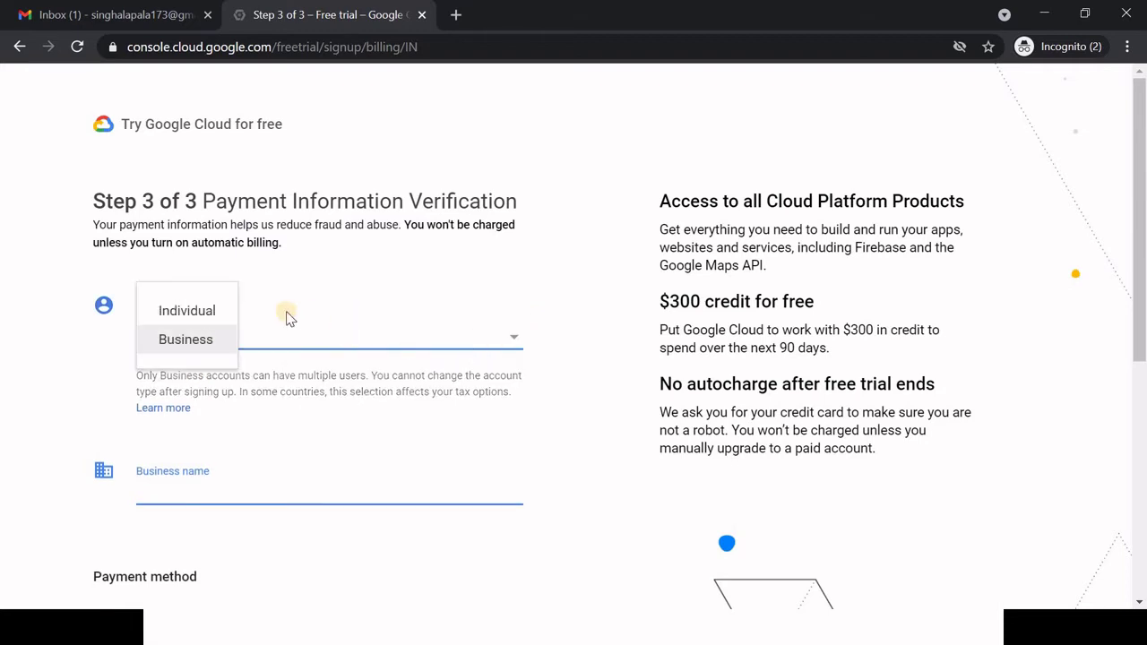
click(198, 310)
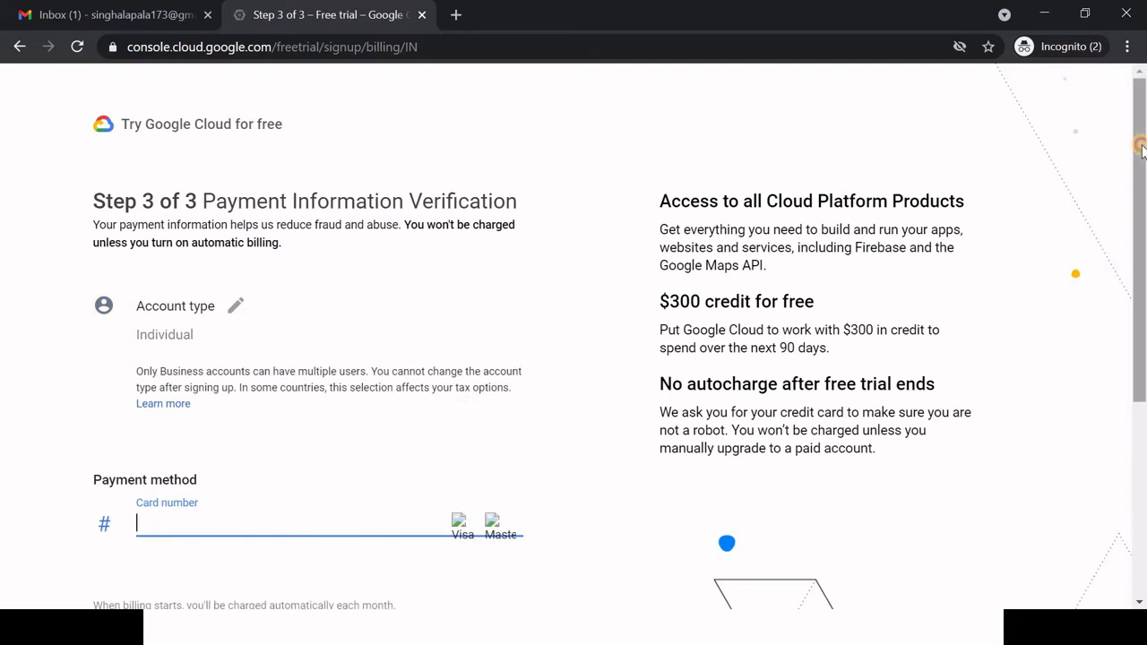
- Set the tax status in the tax information to Registered individual
drag(1141, 149, 1141, 278)
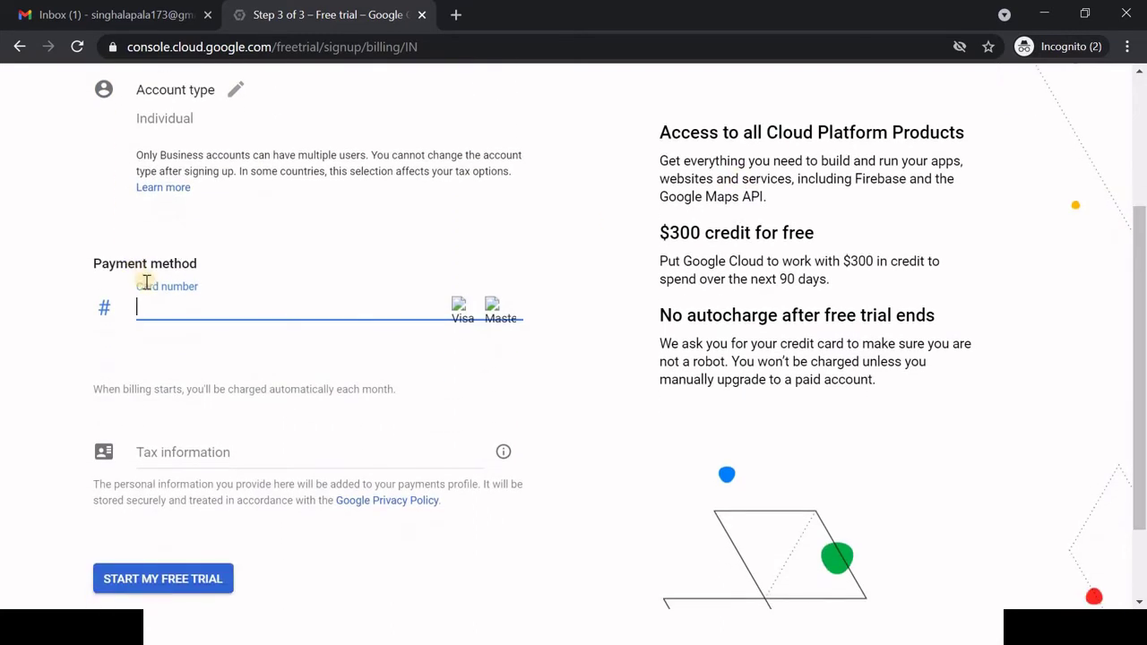
click(348, 460)
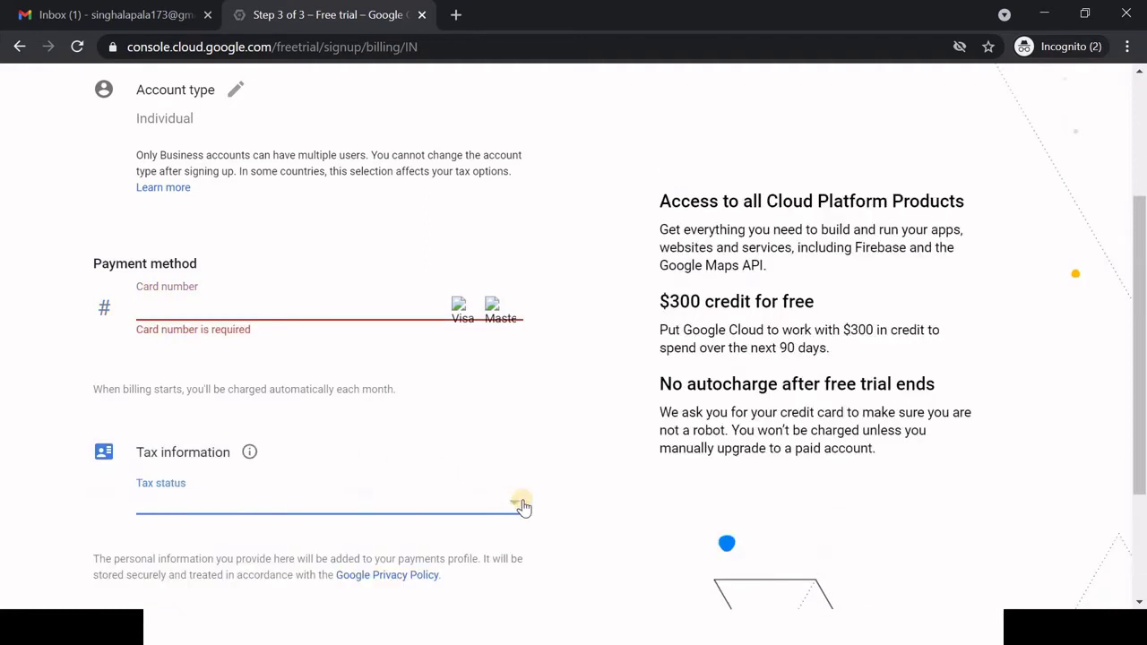
click(519, 507)
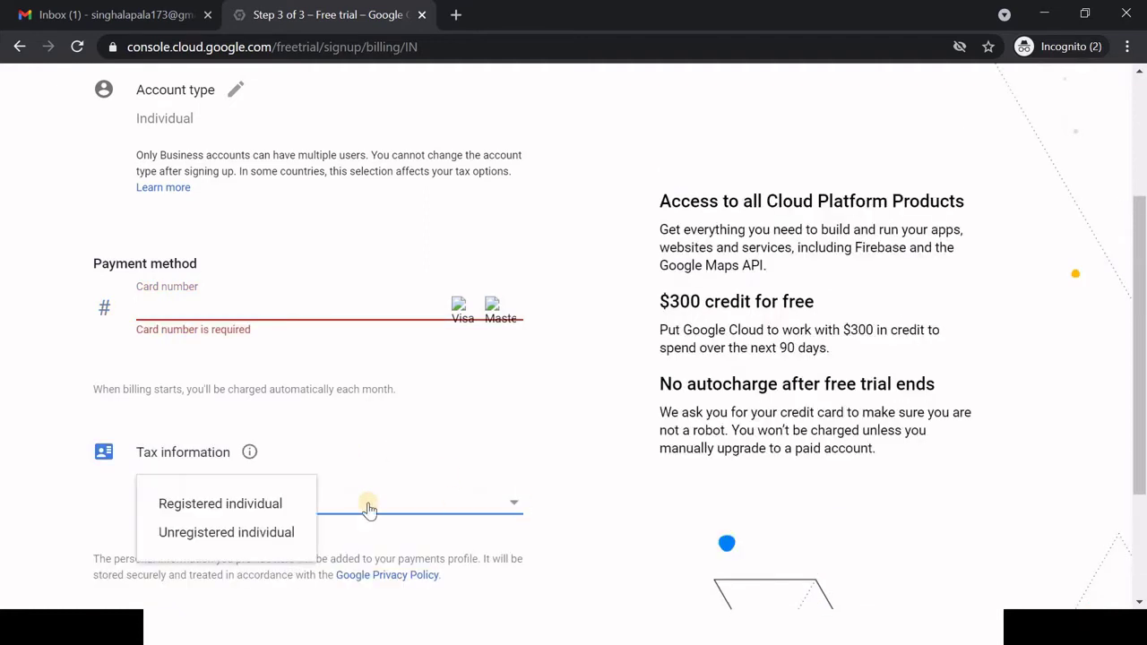
click(199, 507)
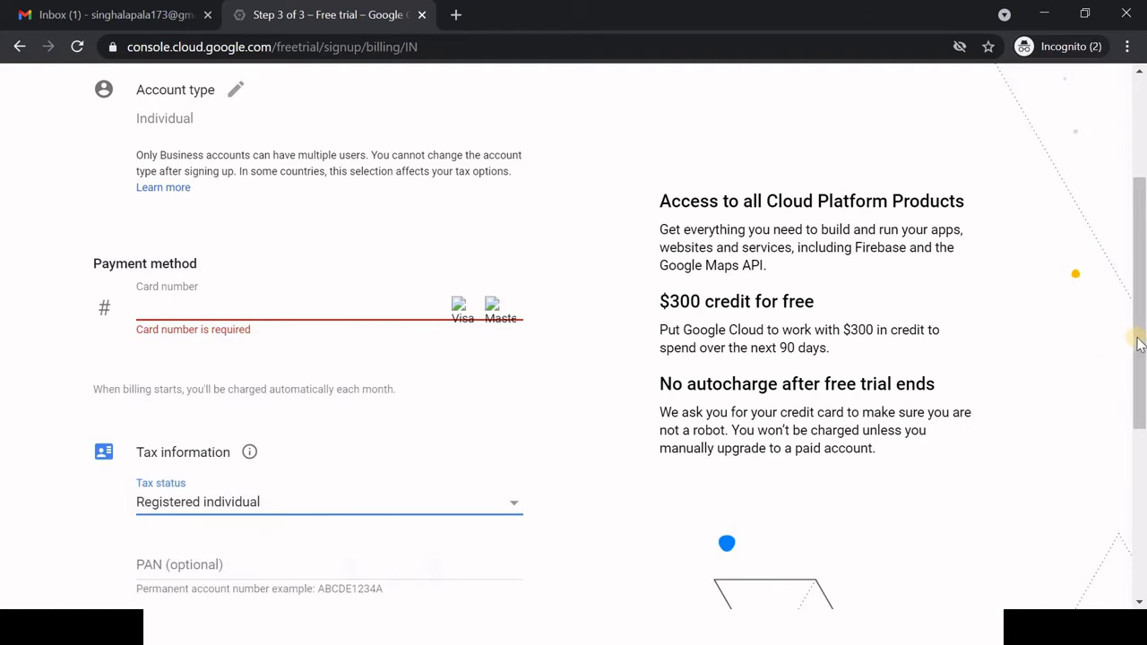
- Review the card number and optional tax fields and submit the form to start the free trial
scroll(1143, 356, down, 3)
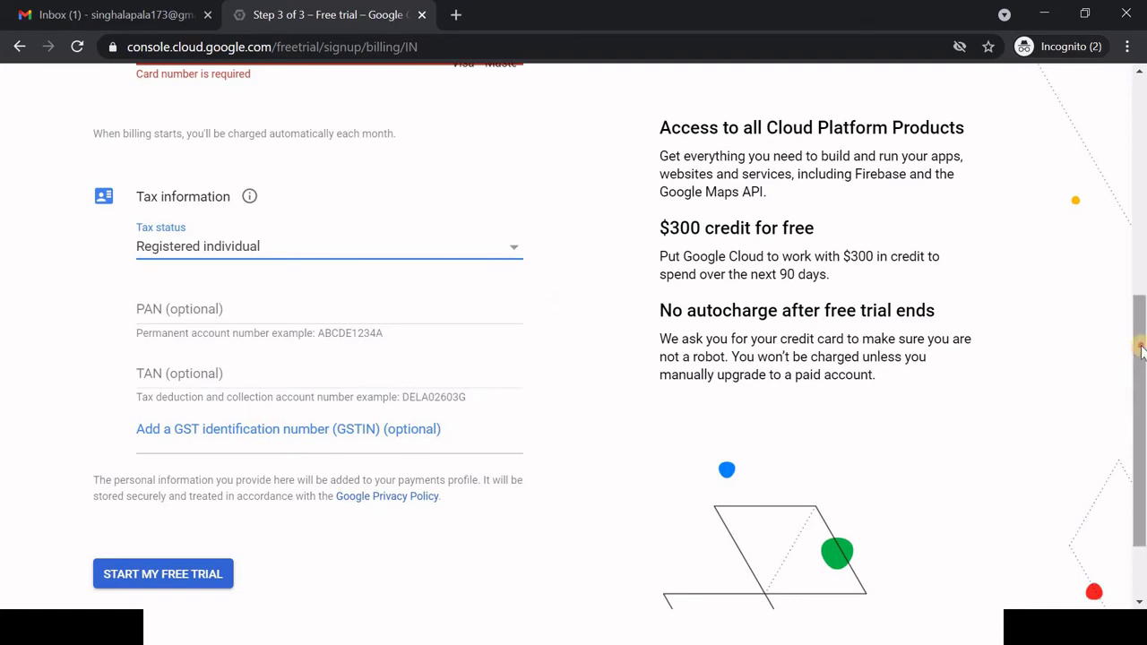
drag(1136, 358, 1132, 303)
scroll(353, 296, up, 2)
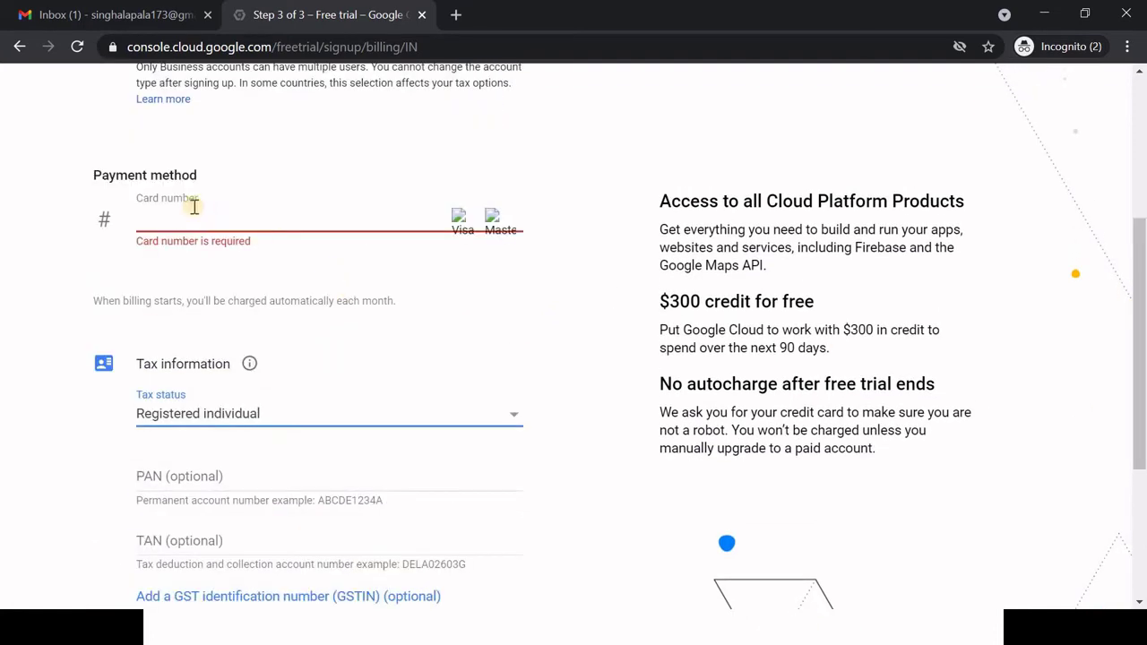
click(153, 219)
drag(1143, 258, 1141, 352)
scroll(1129, 282, up, 5)
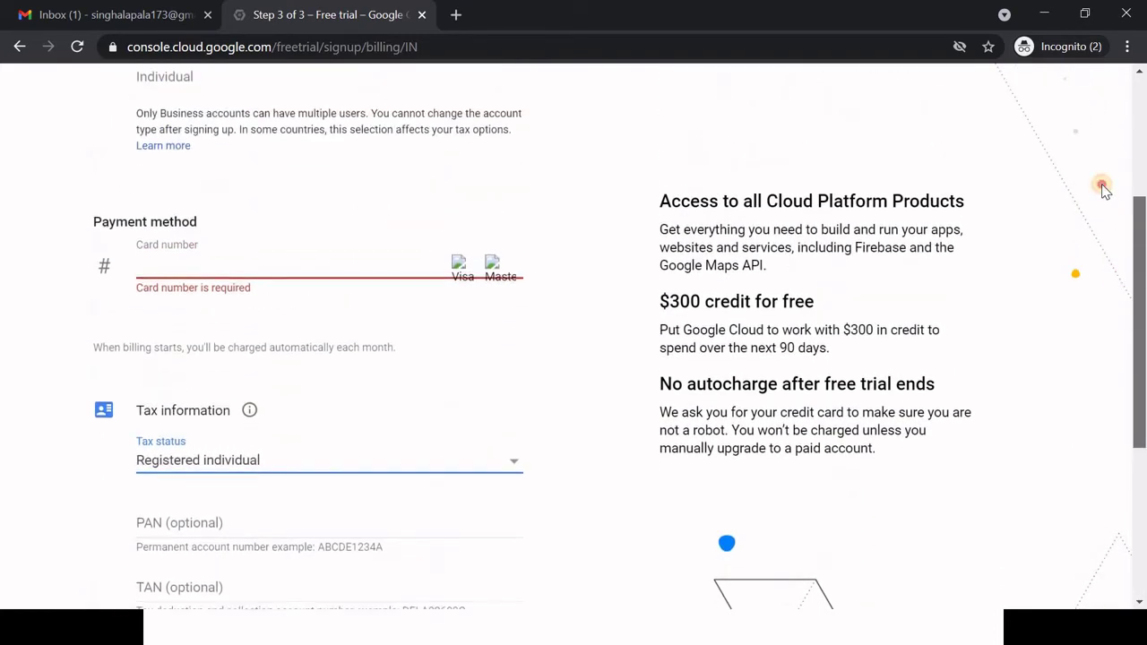
scroll(1120, 274, down, 5)
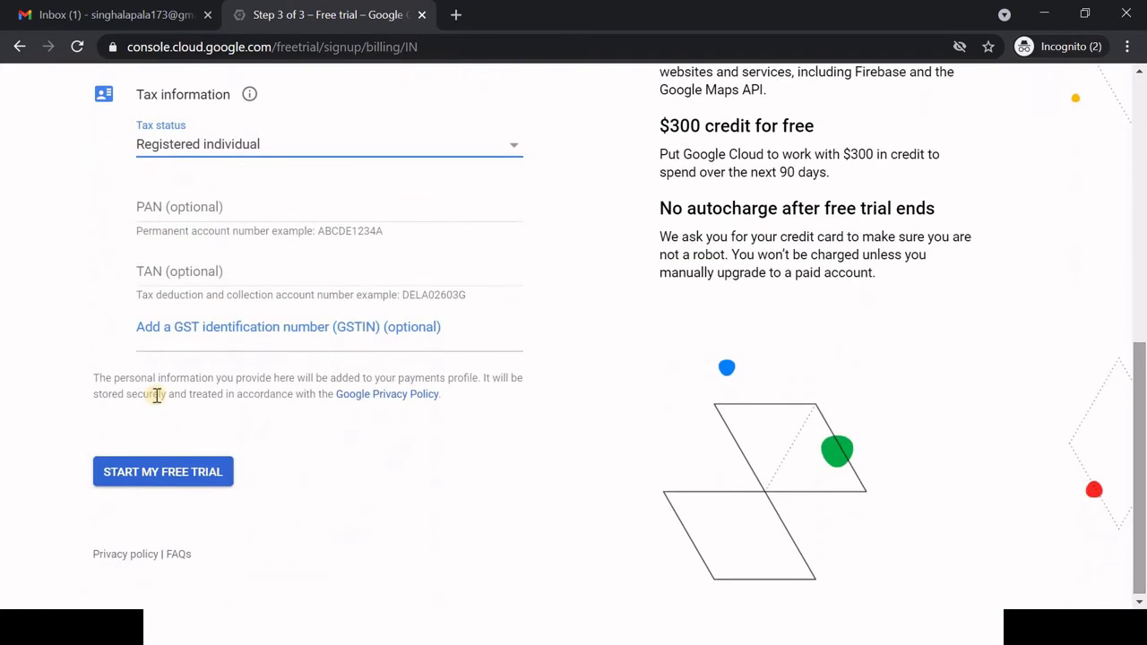
click(193, 476)
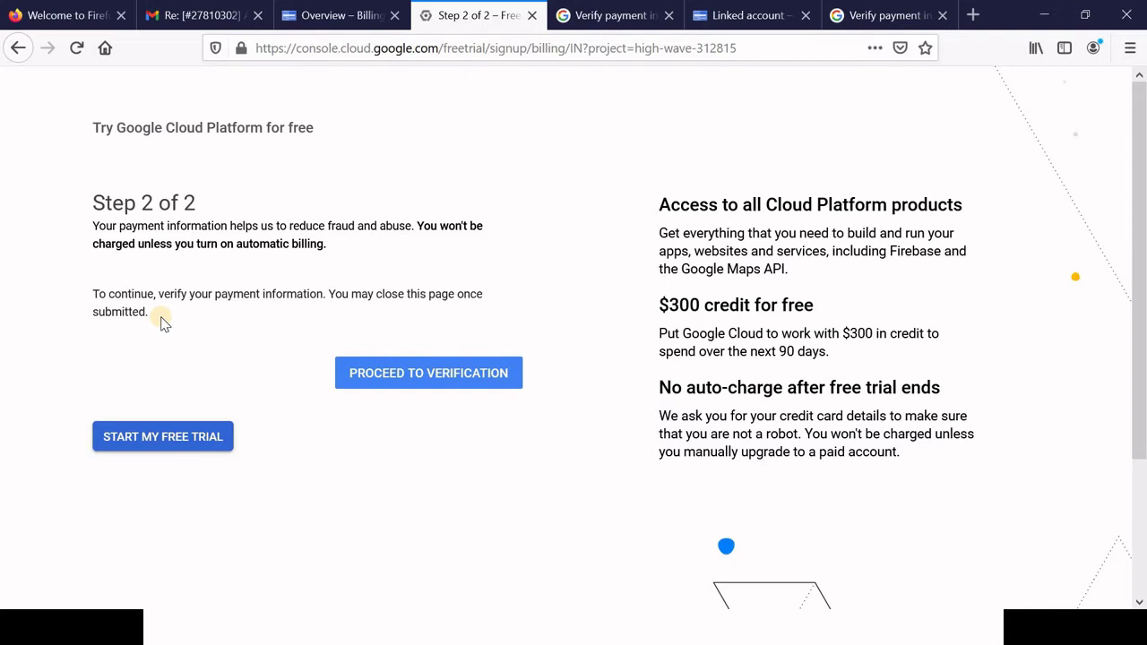
- Proceed to payment verification and go to the contact fields of the Verify payment information form
click(381, 382)
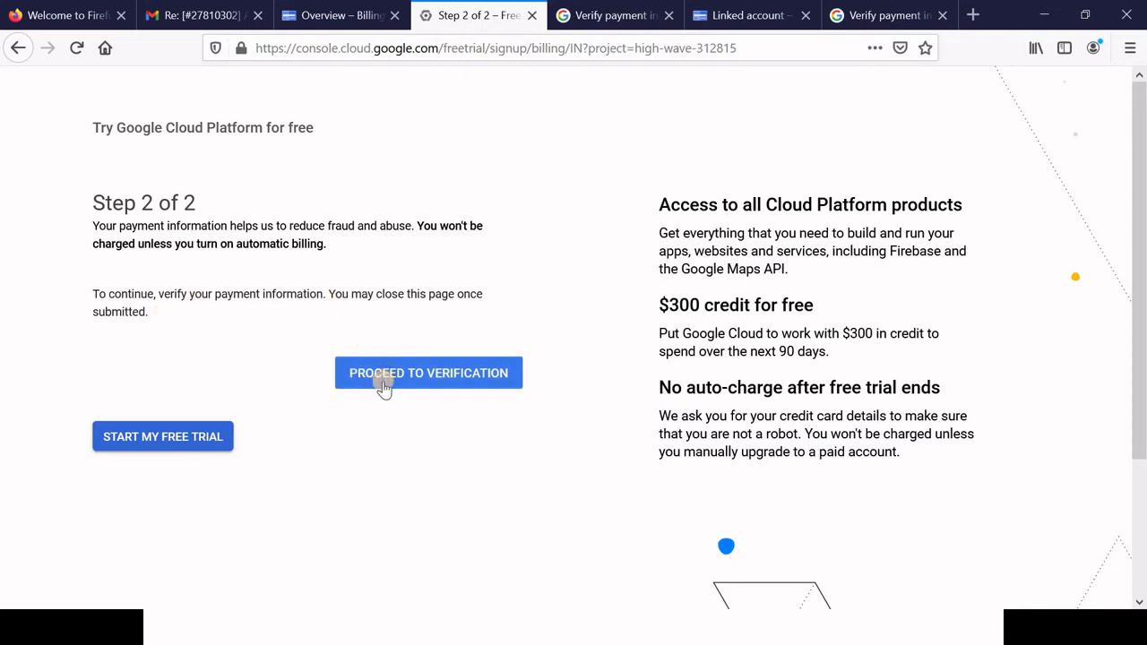
click(877, 18)
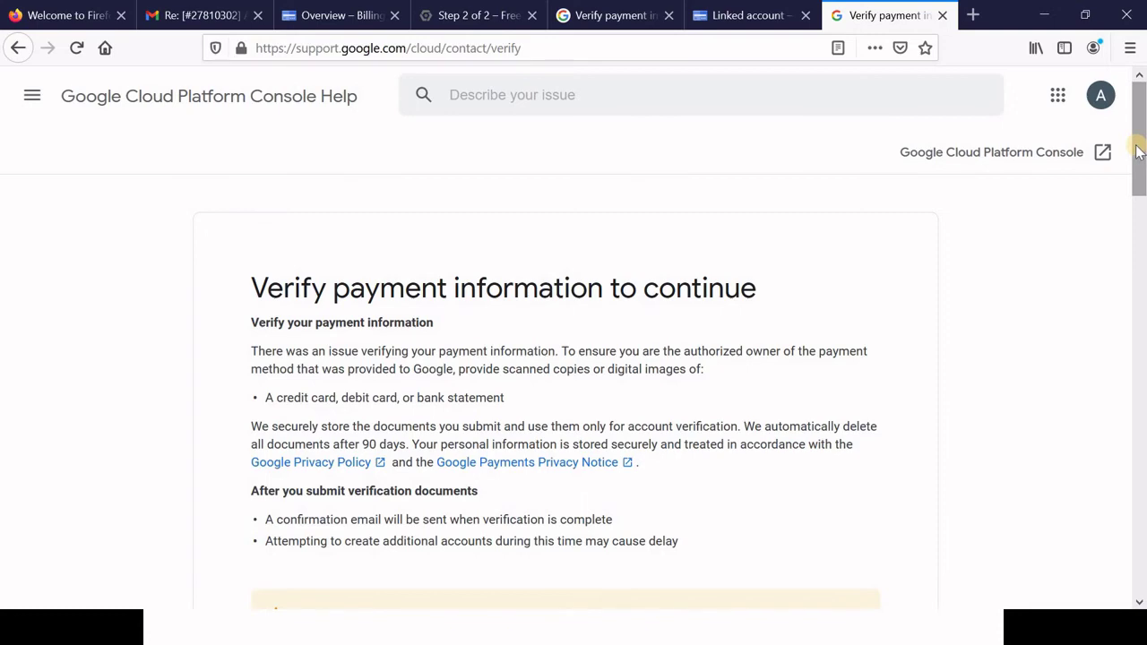
drag(1139, 152, 1140, 303)
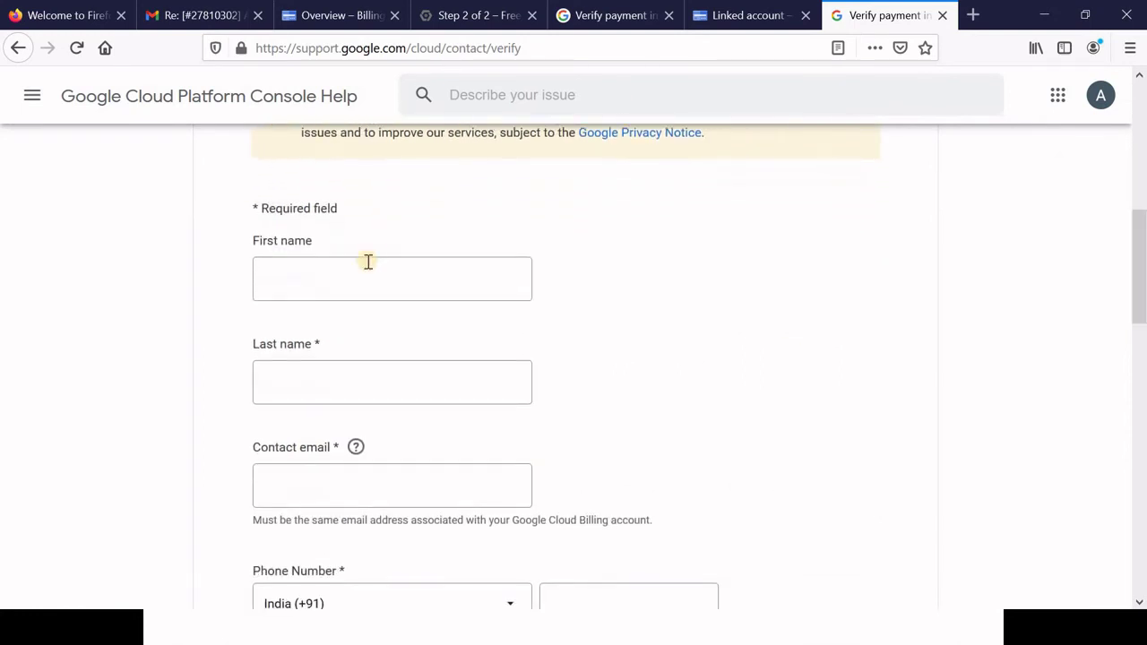